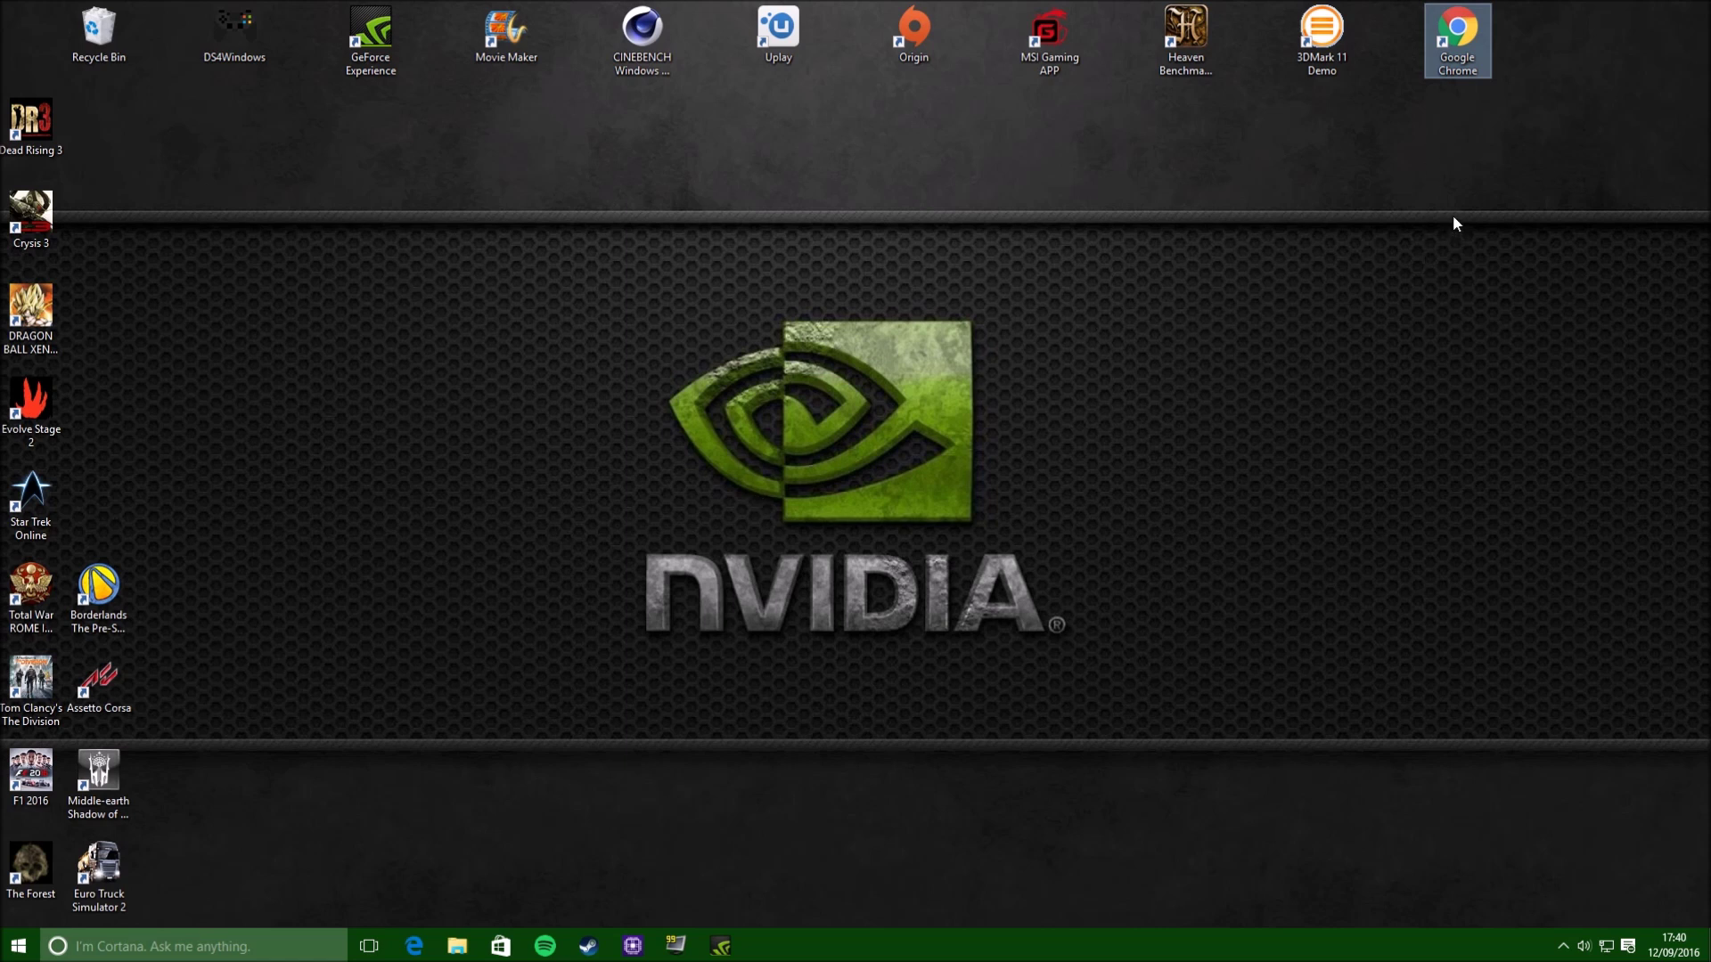
Launch Google Chrome from the desktop shortcut to the Google UK homepage
left_click(1408, 227)
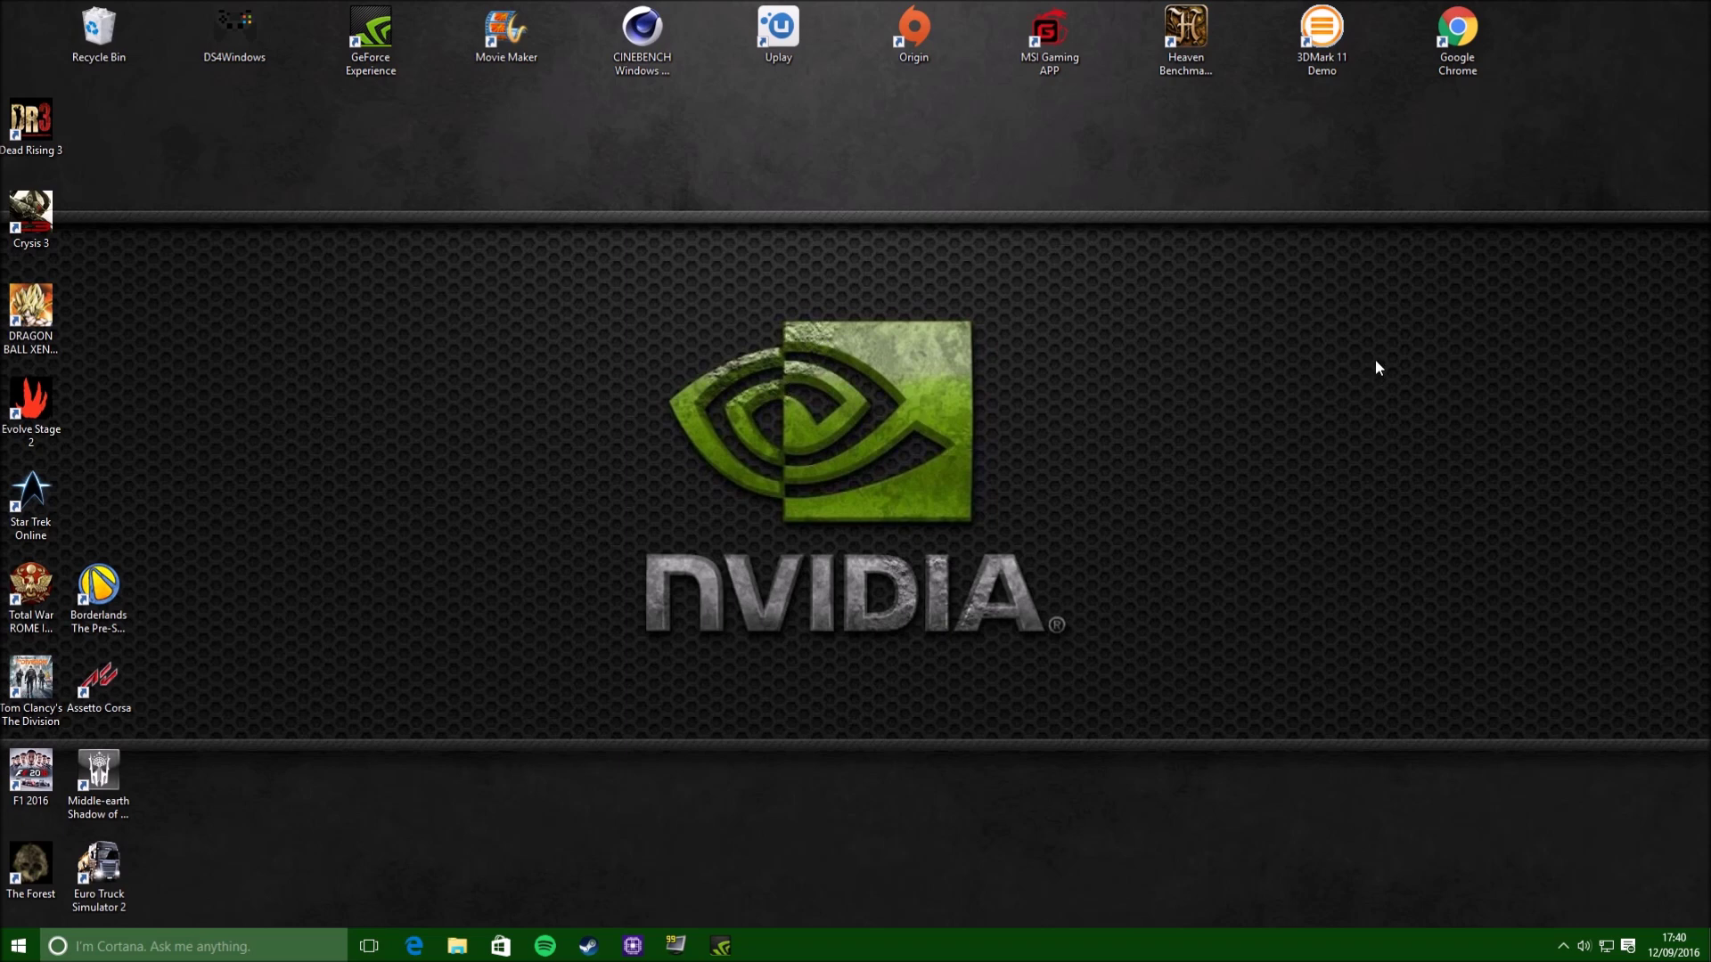
double_click(1457, 40)
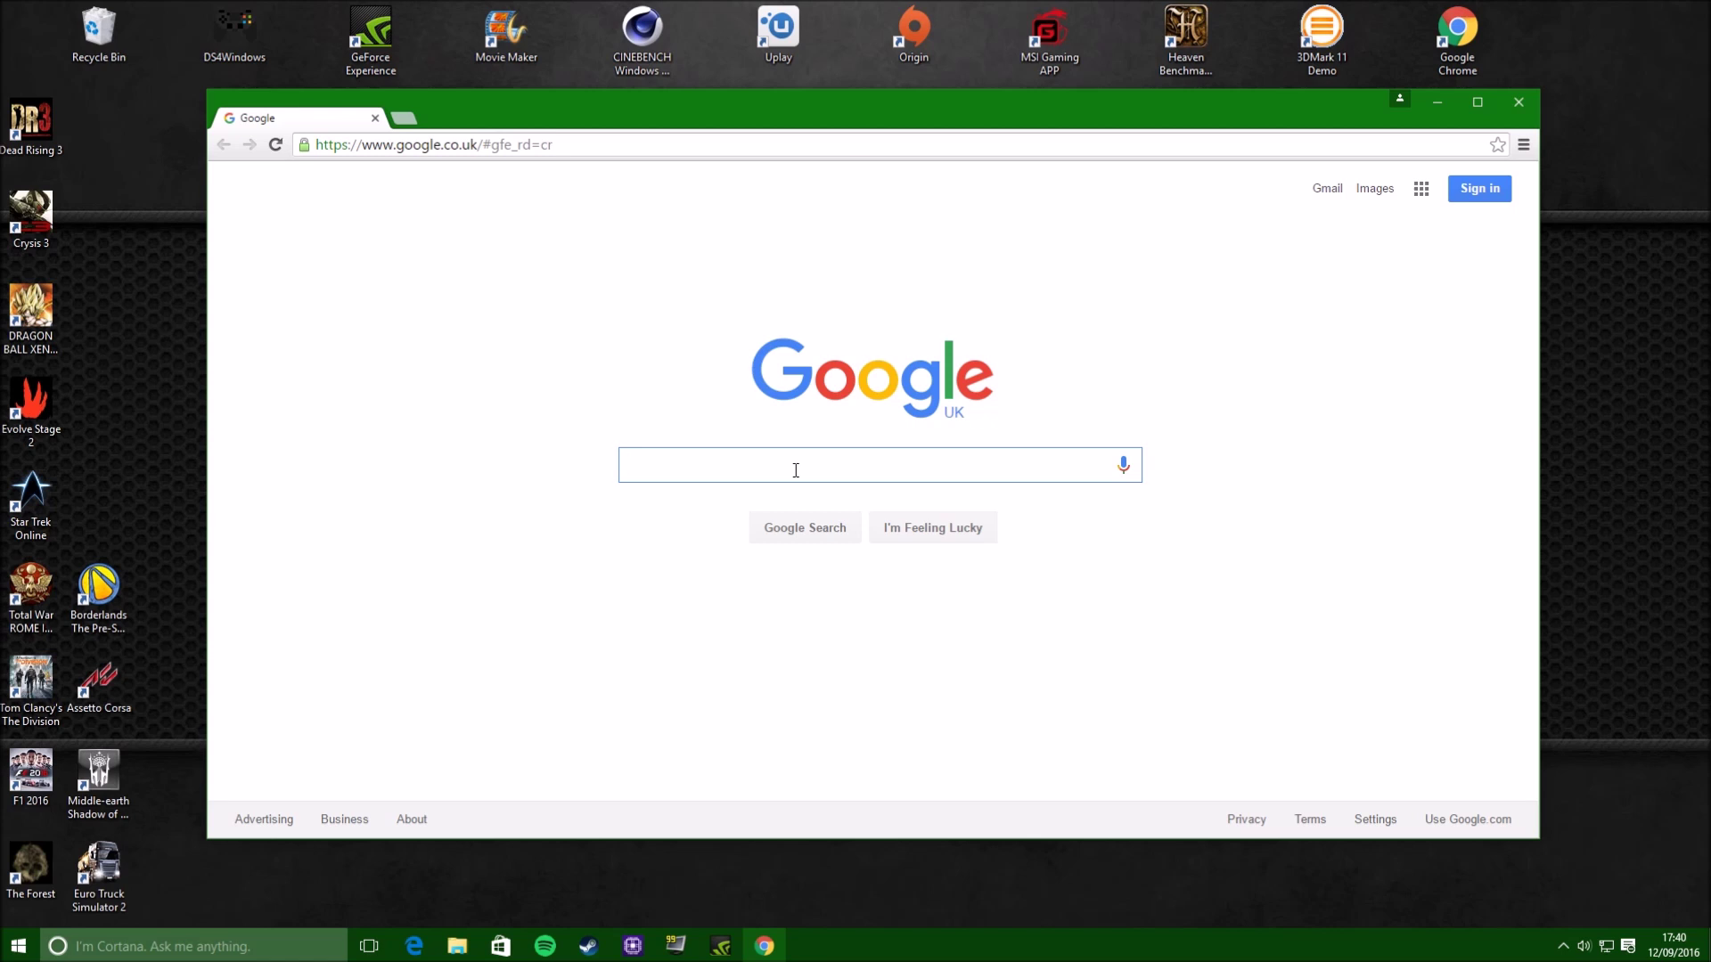
type("fraps")
Search Google for 'fraps' and open the fraps.com result
key("Return")
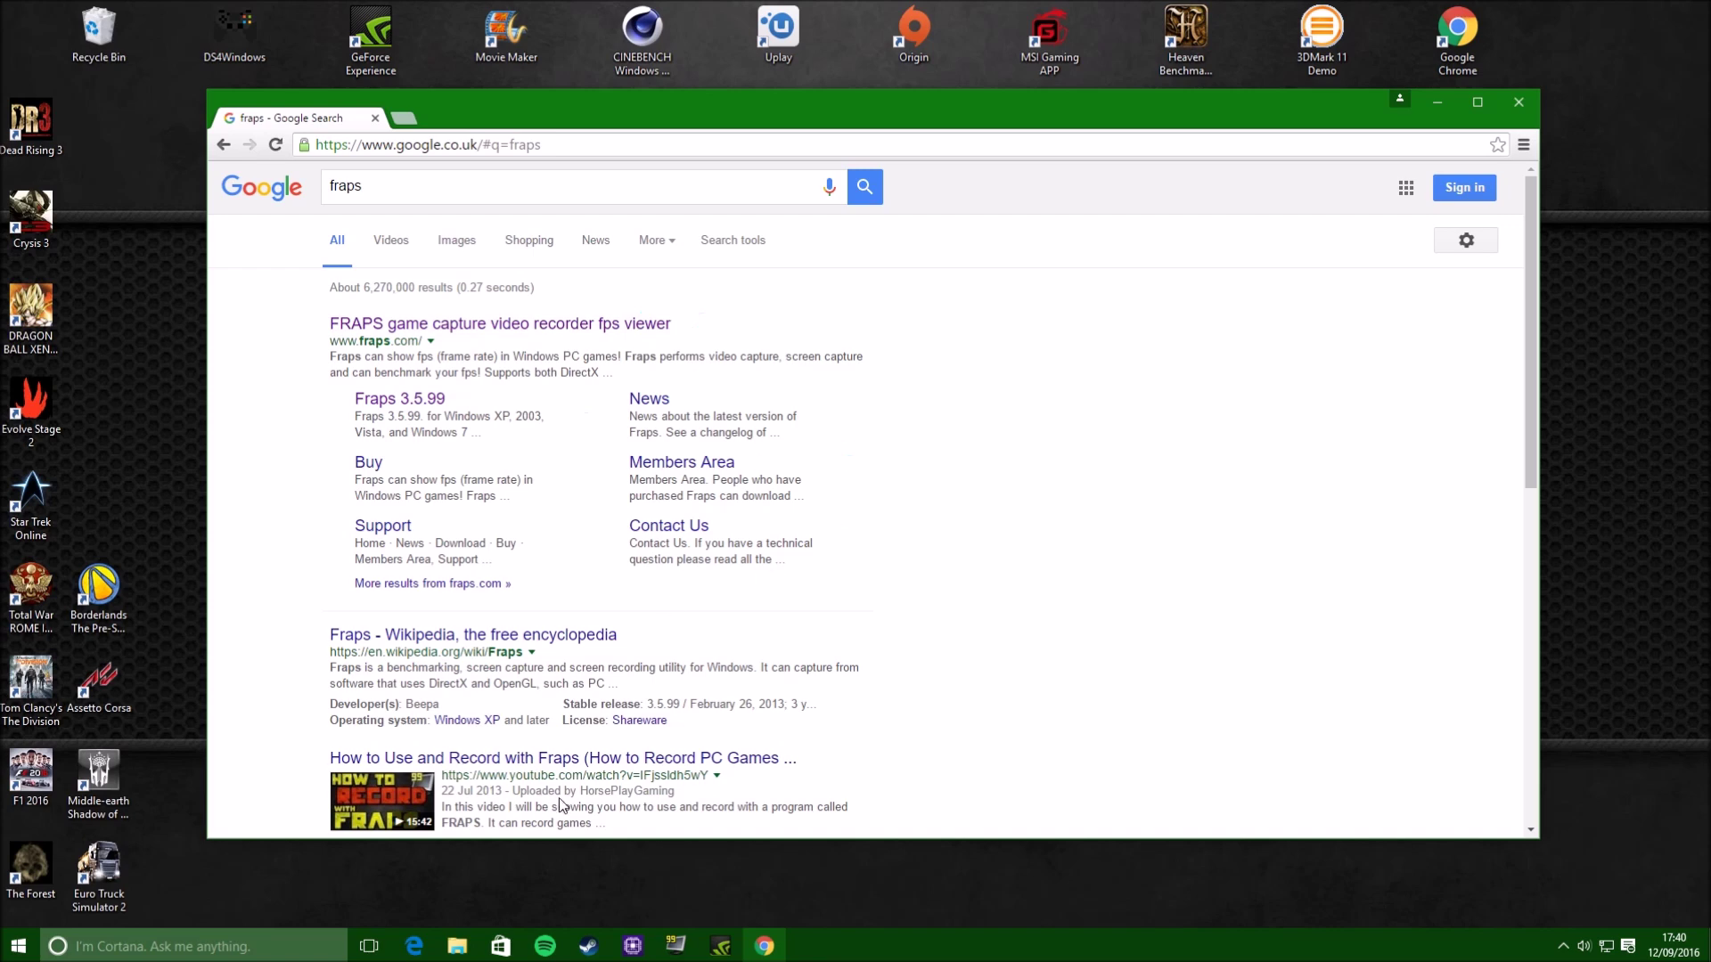
left_click(505, 328)
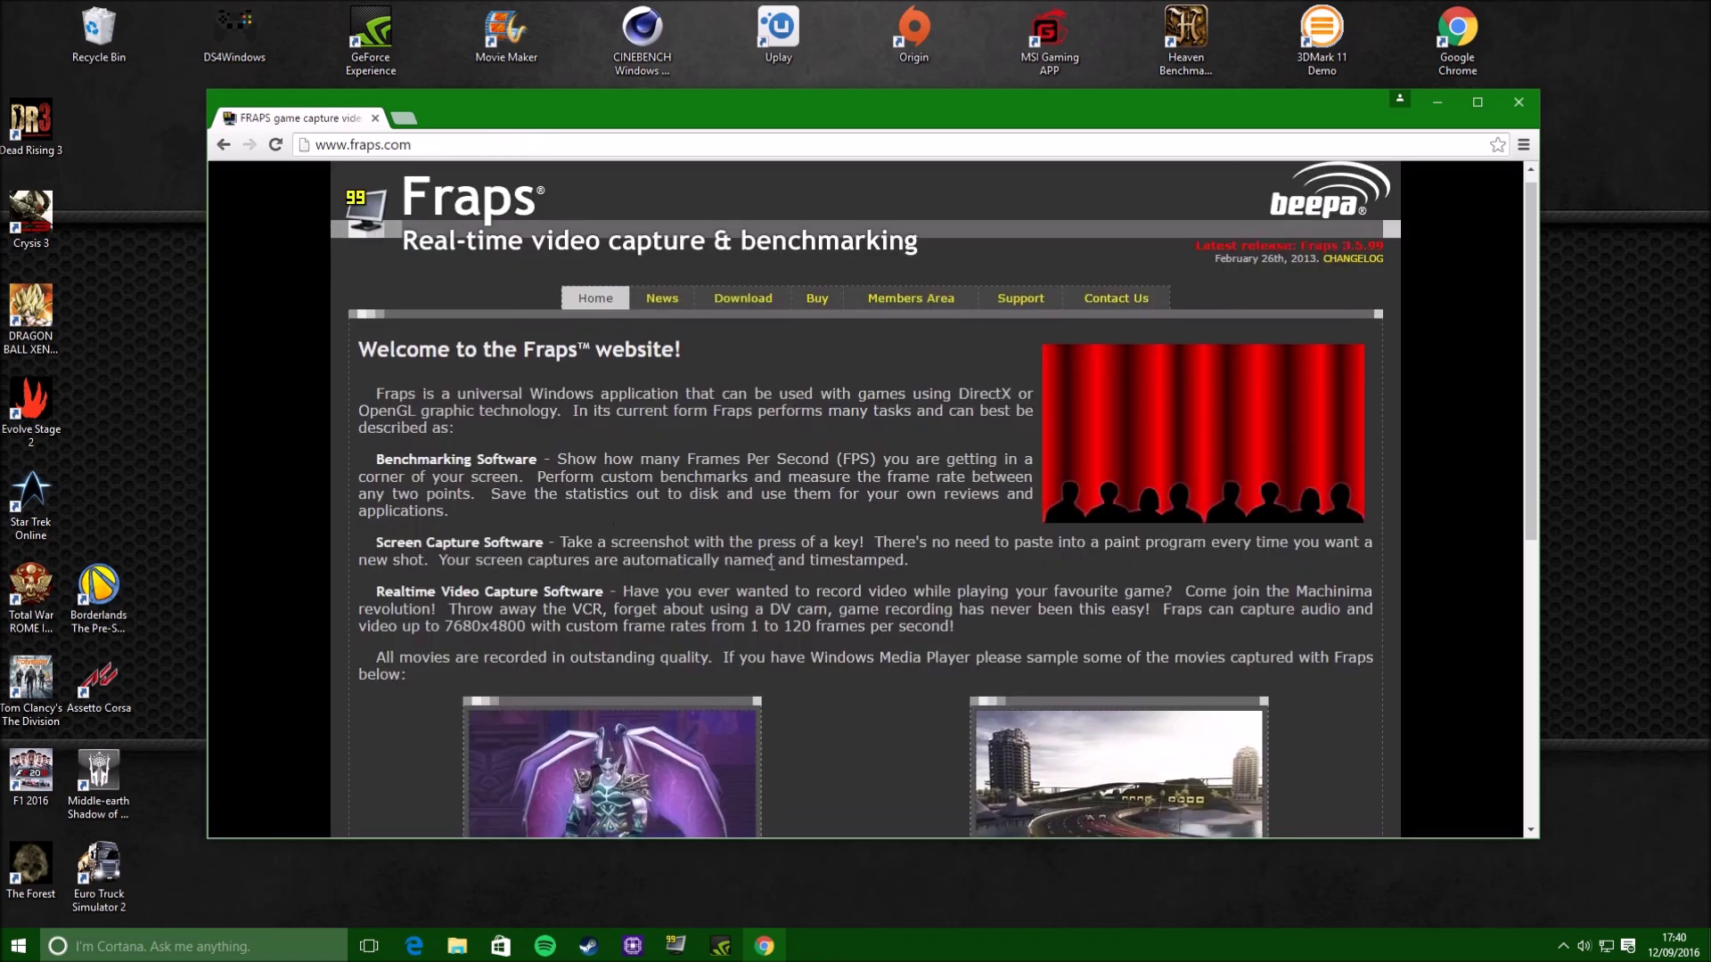
scroll(772, 562, "down", 5)
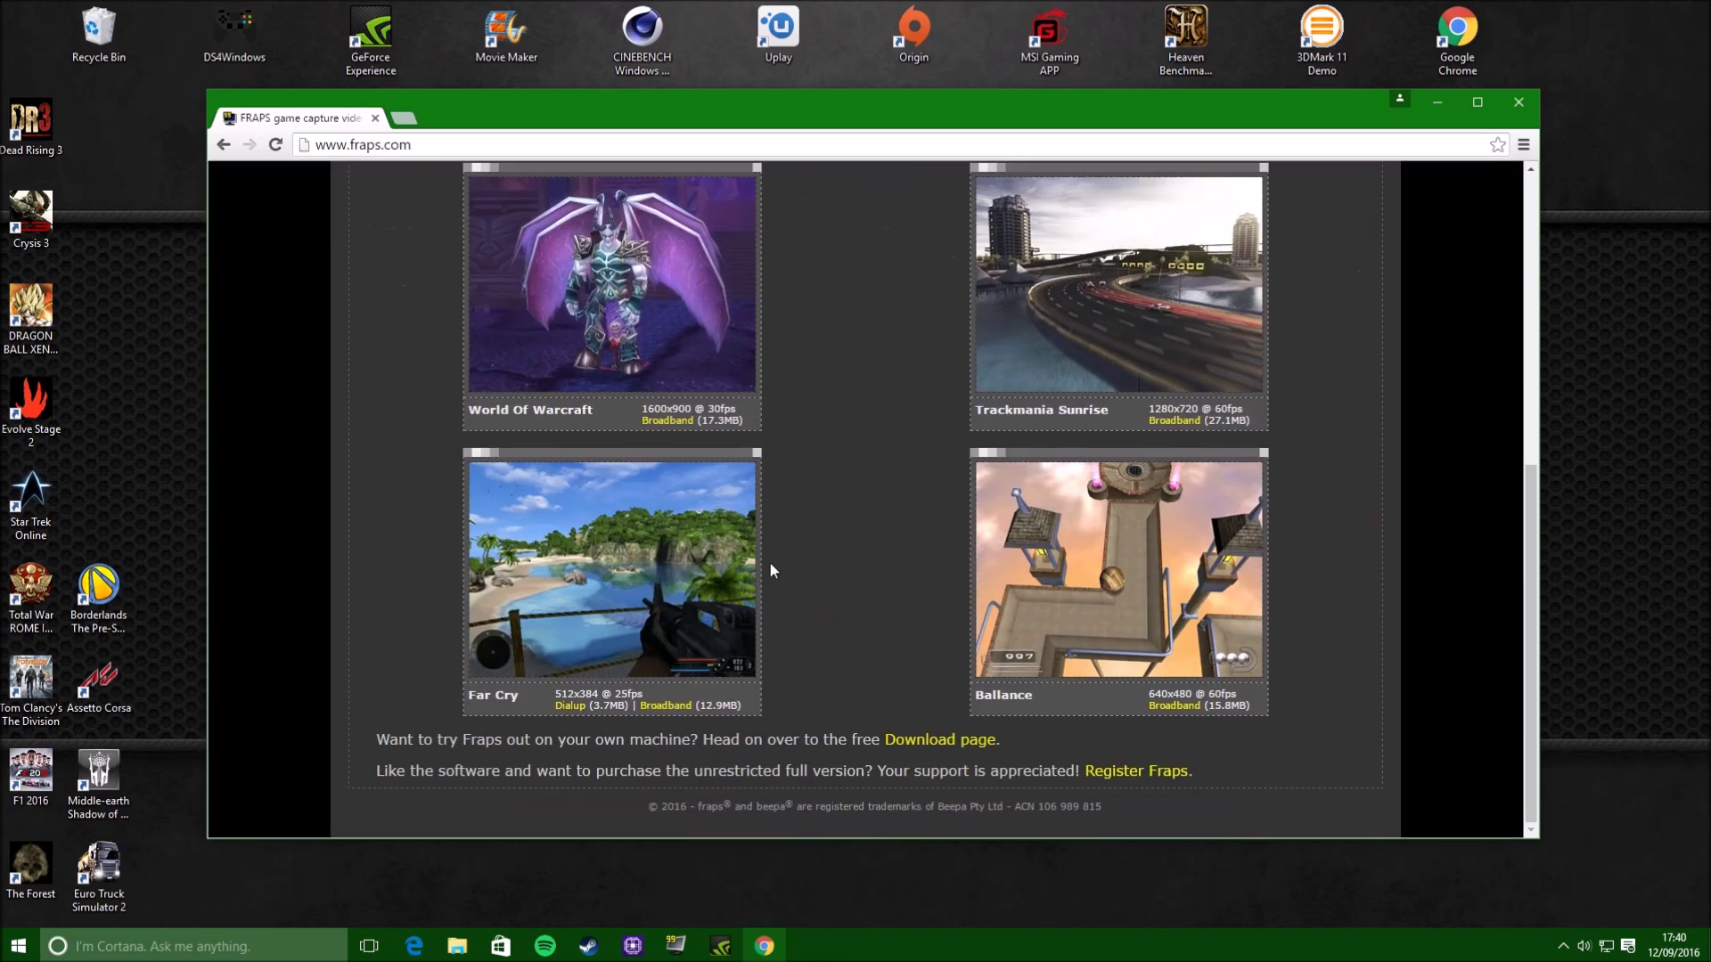
Reach the Fraps 3.5.99 download page, then close Chrome
left_click(901, 740)
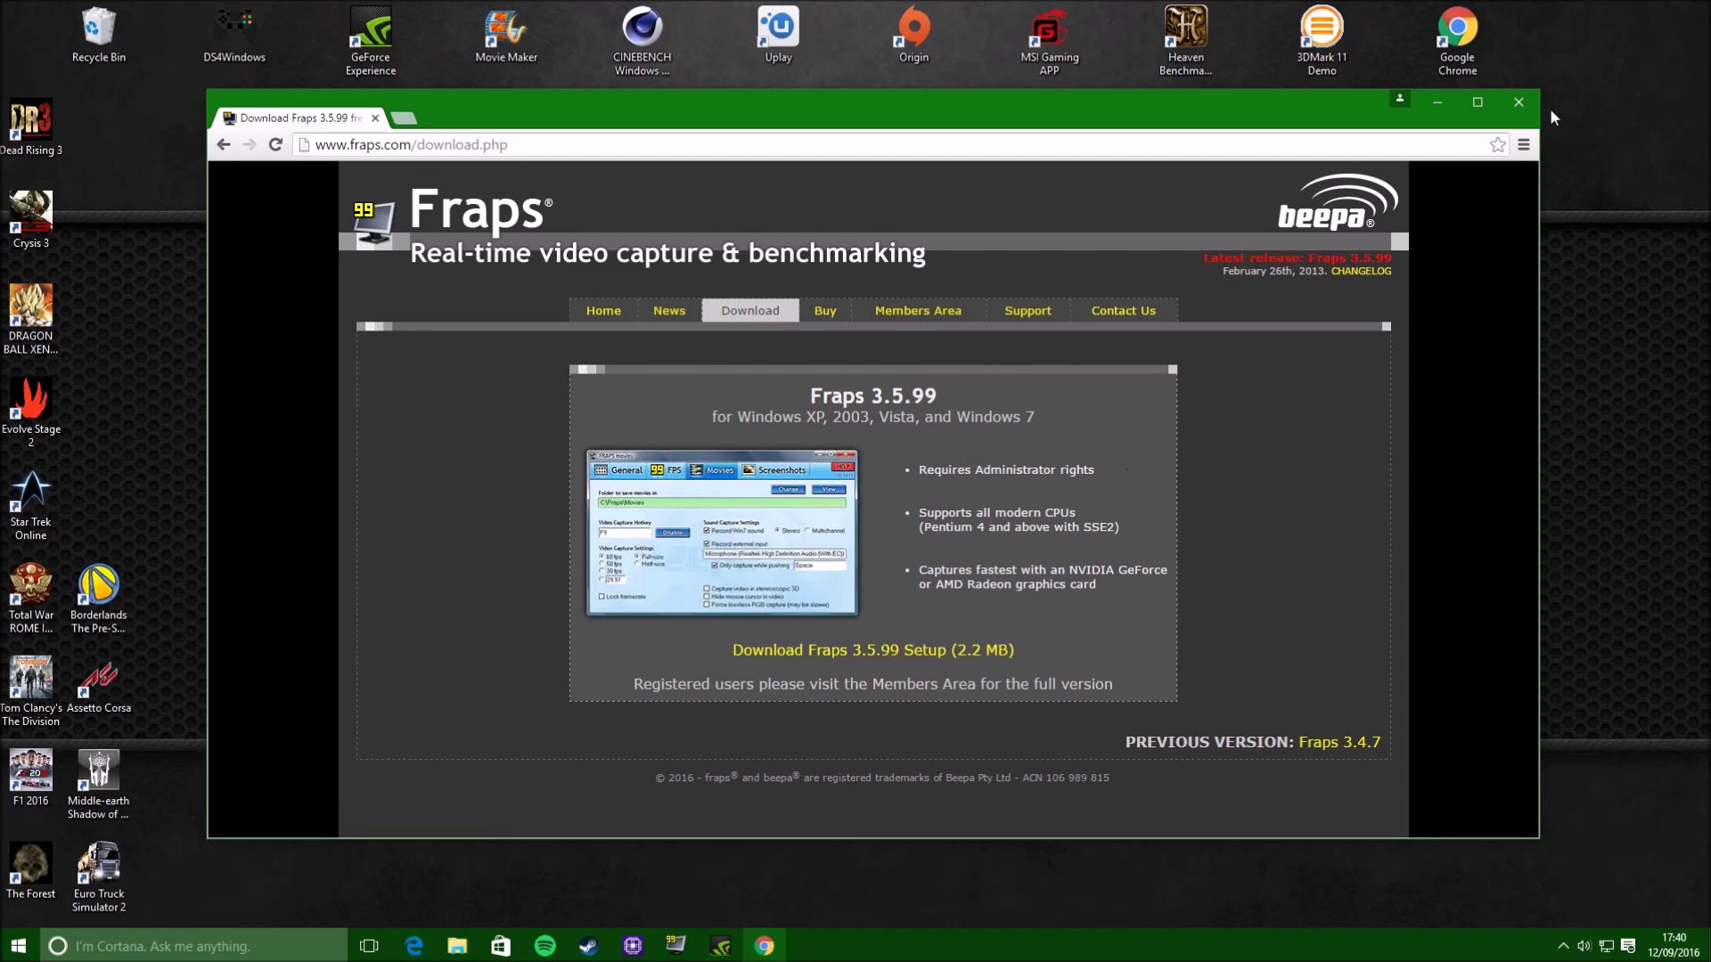
left_click(1519, 103)
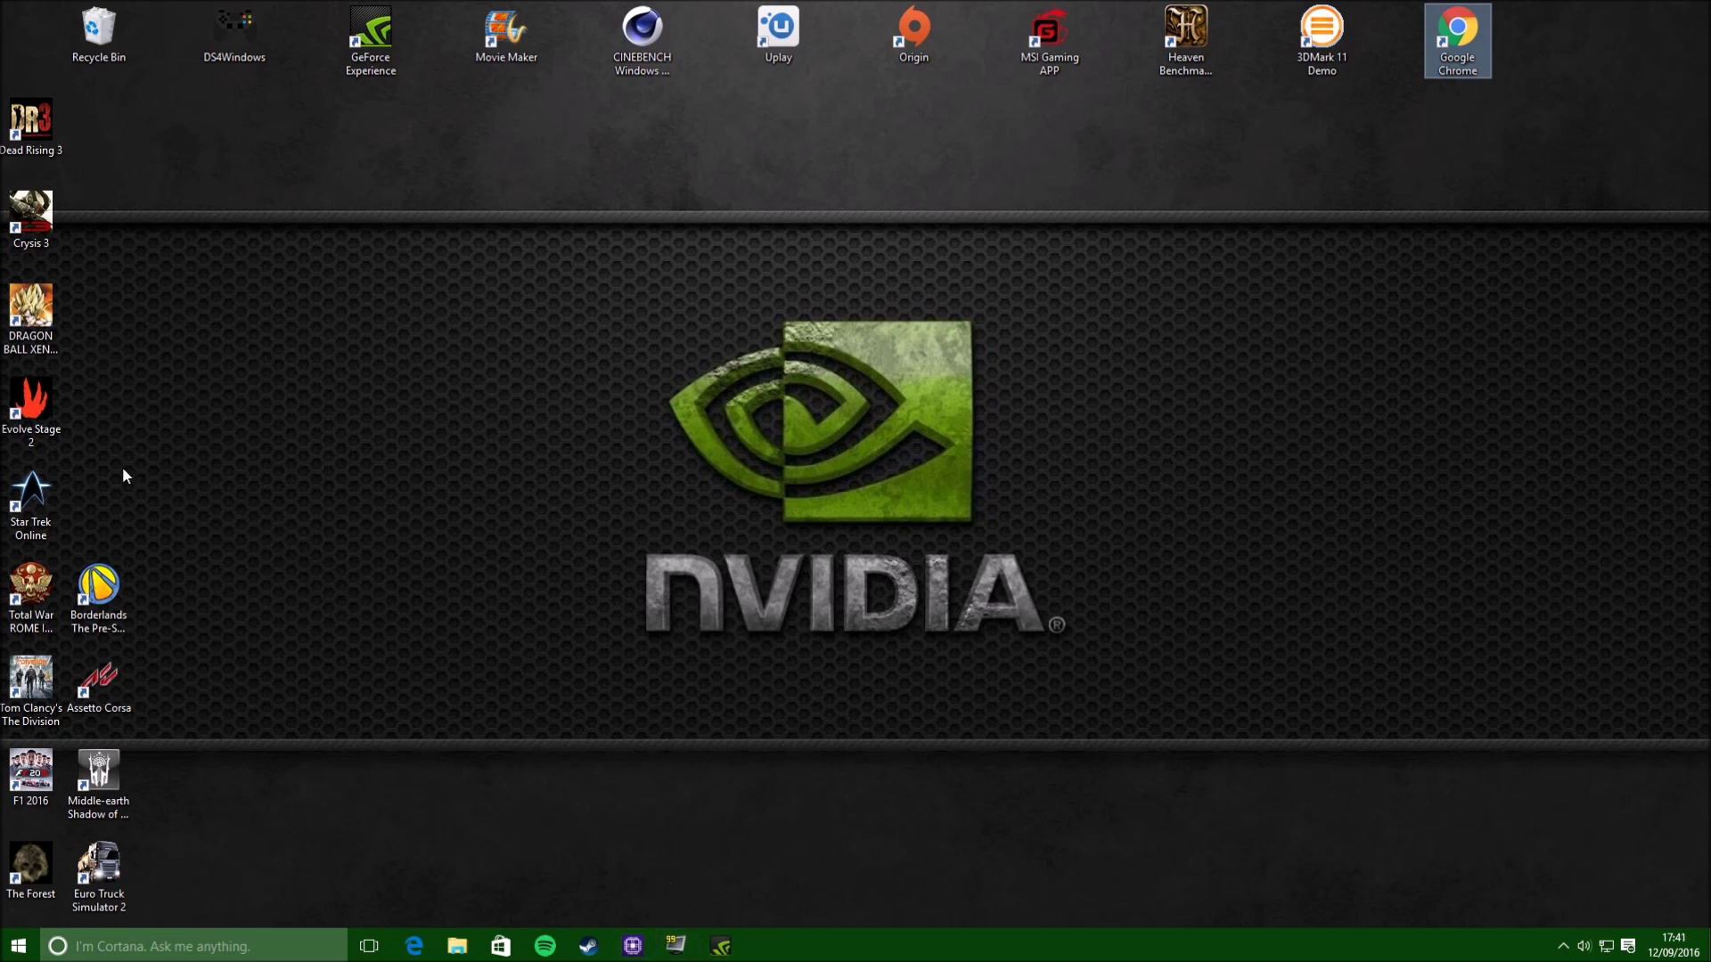
Launch Fraps 3.5.99 from the taskbar and approve the User Account Control prompt
right_click(674, 946)
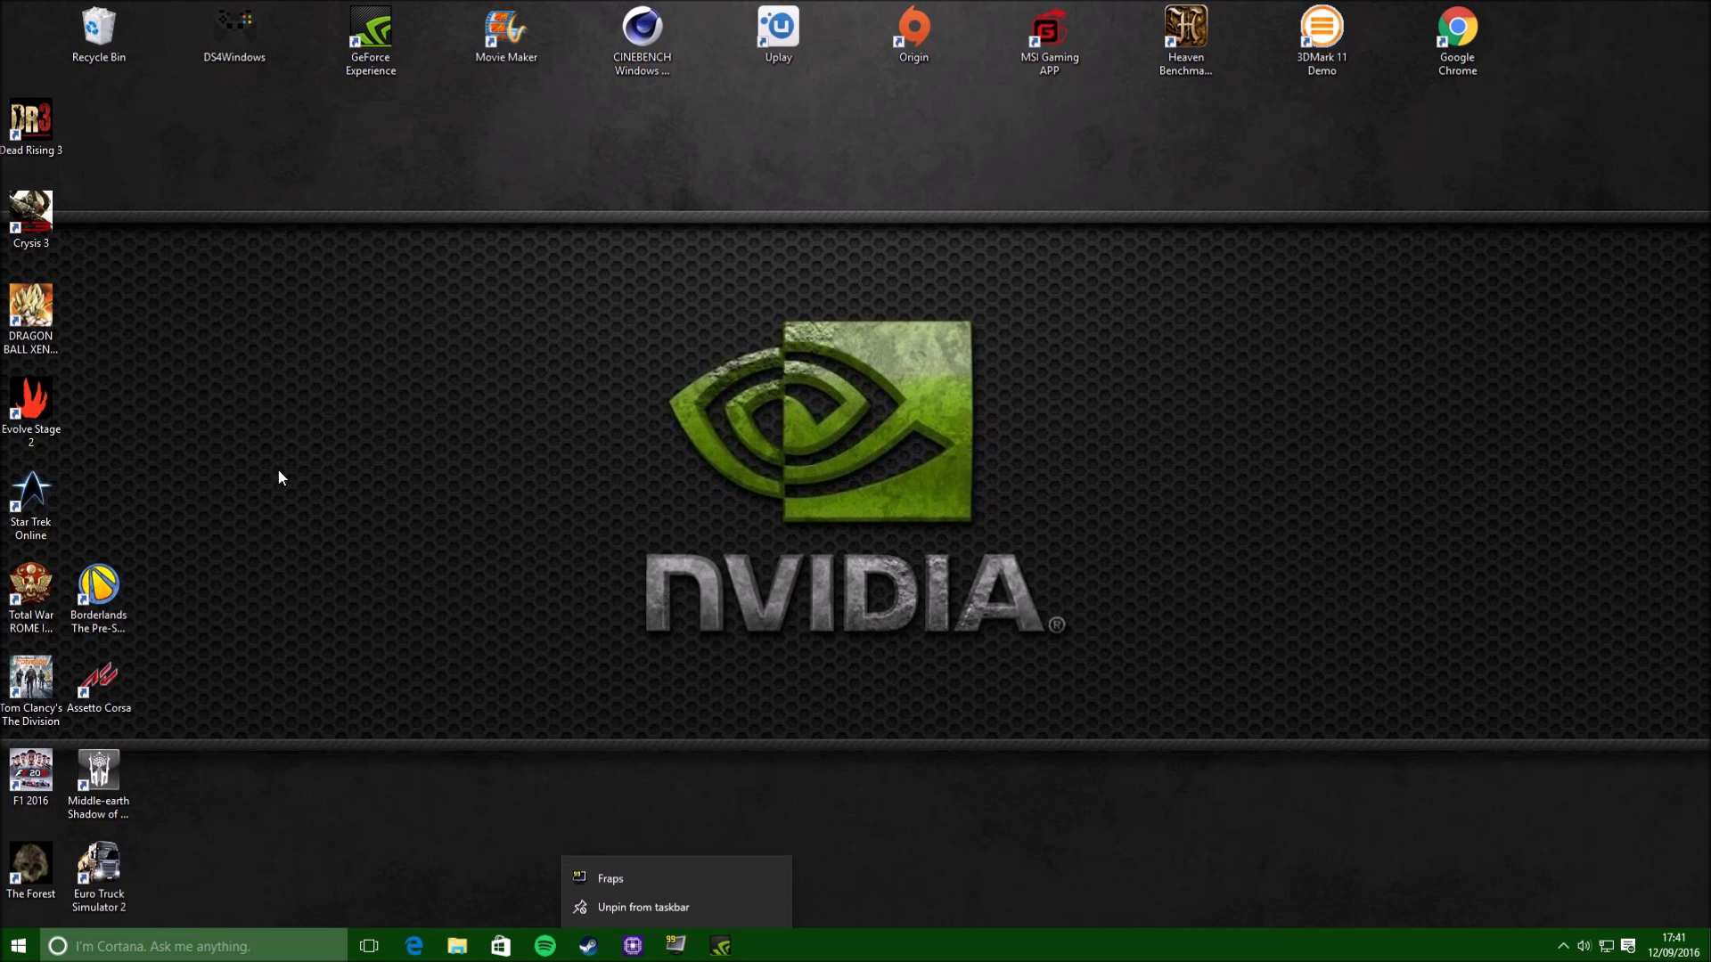
left_click(313, 467)
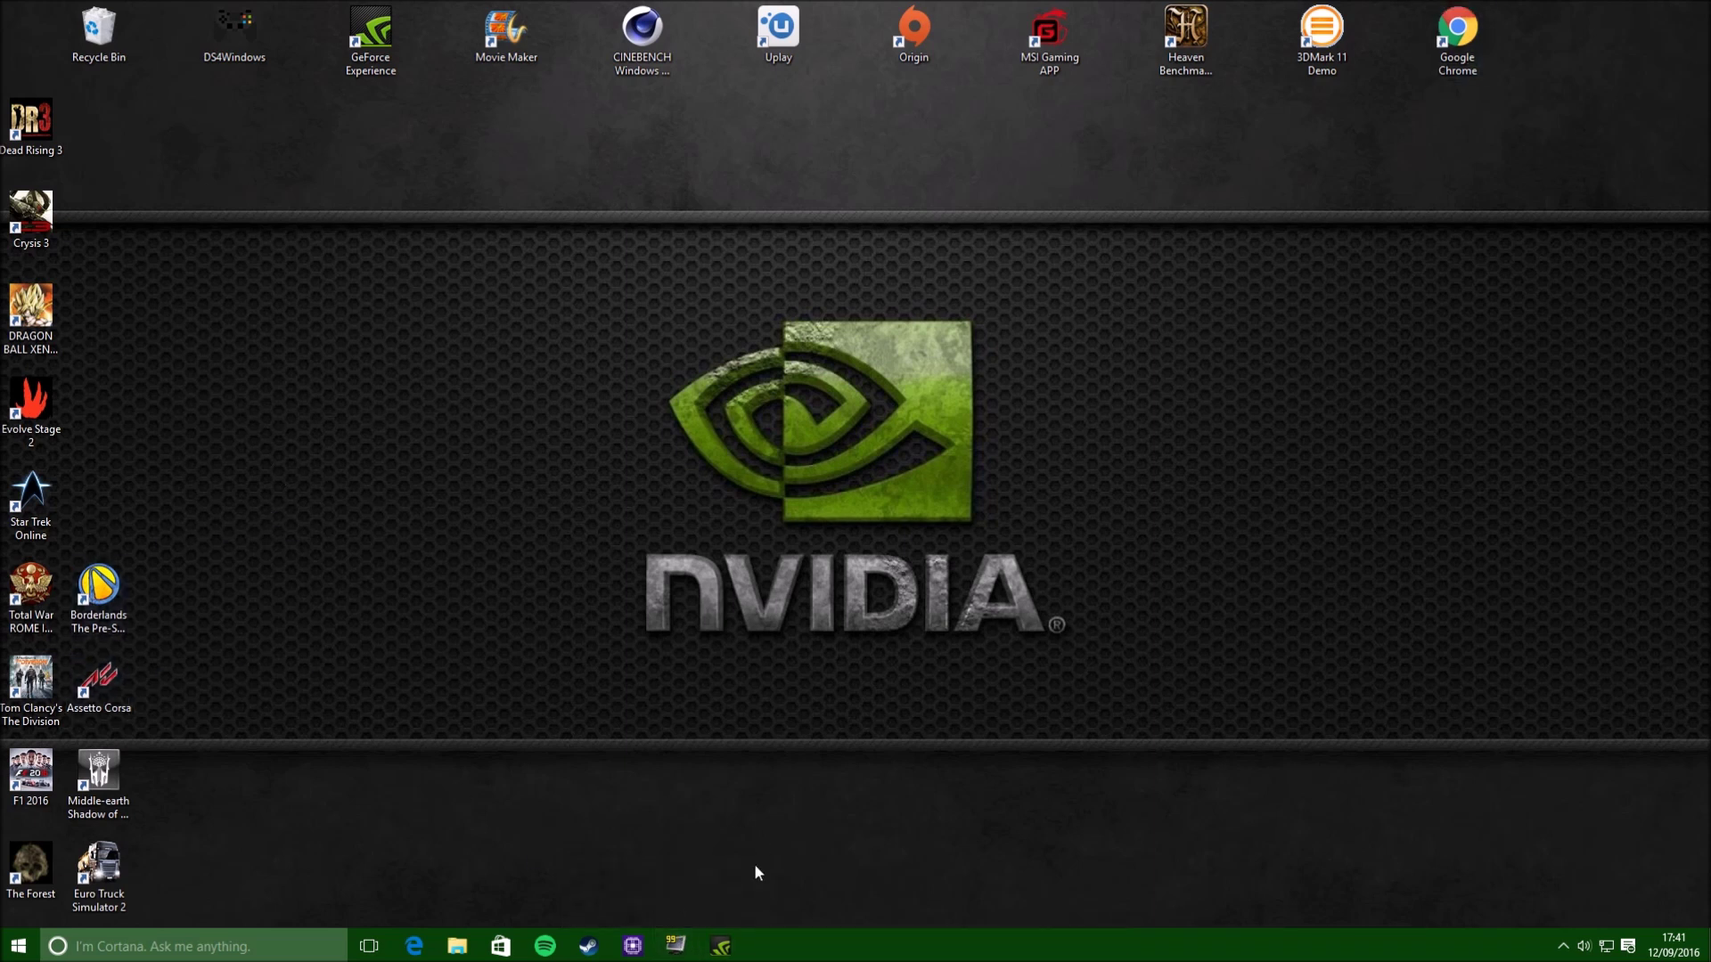
left_click(674, 946)
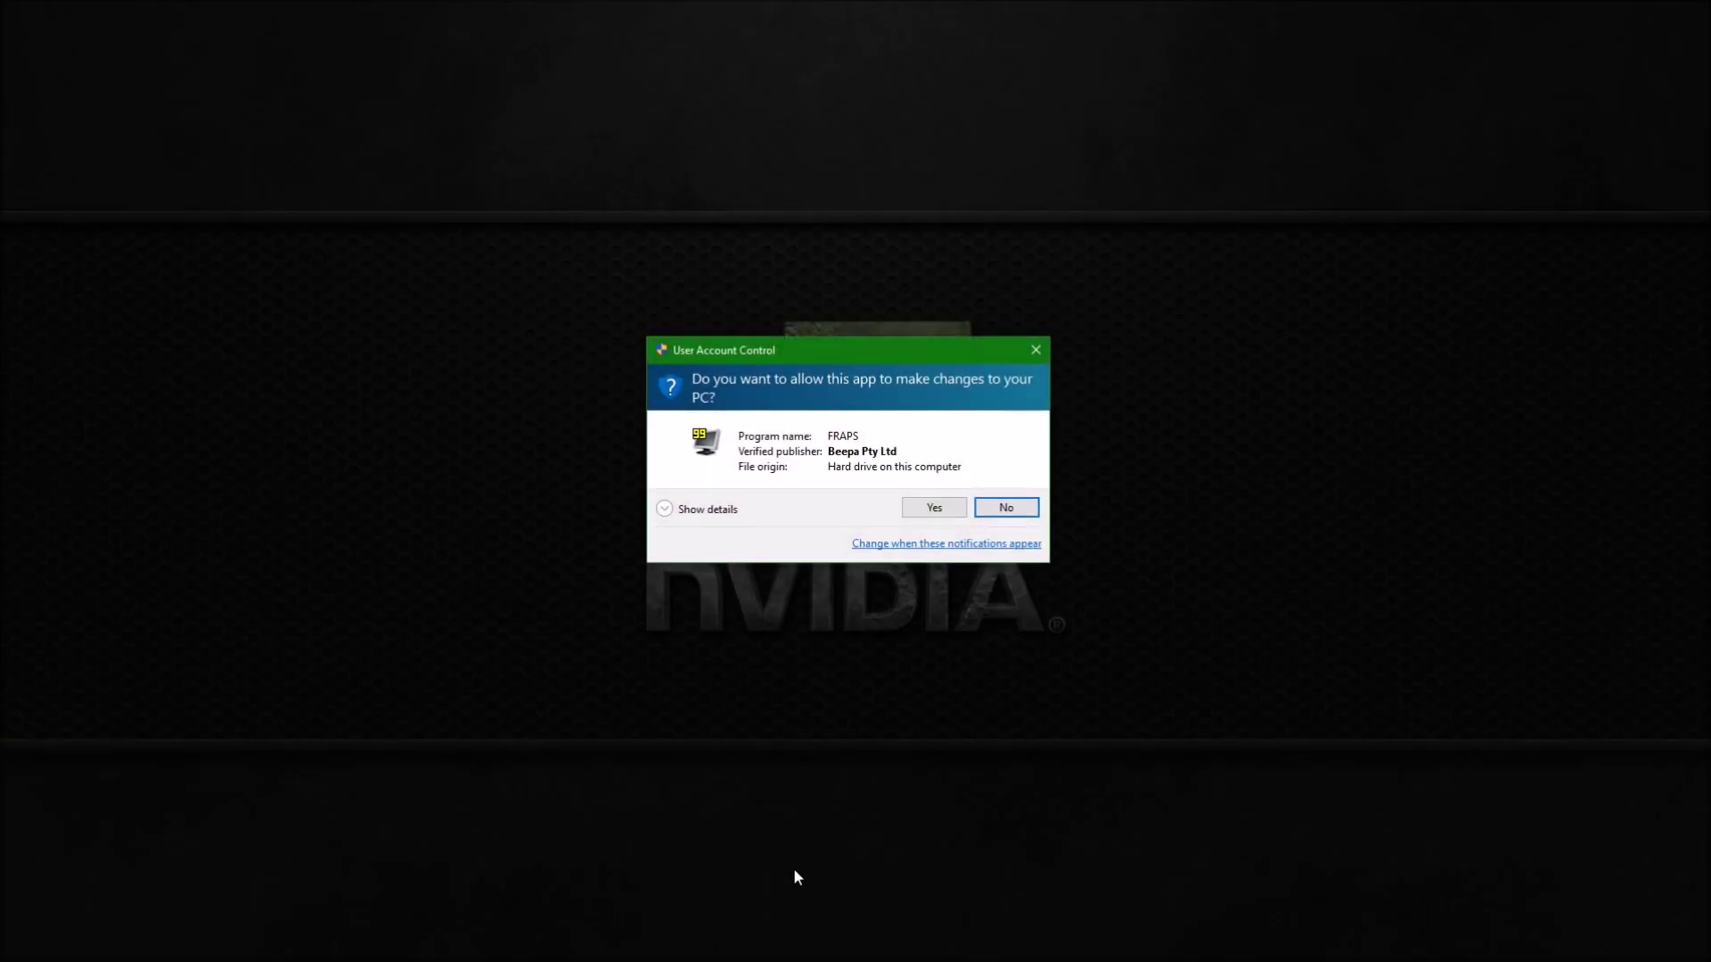
left_click(922, 512)
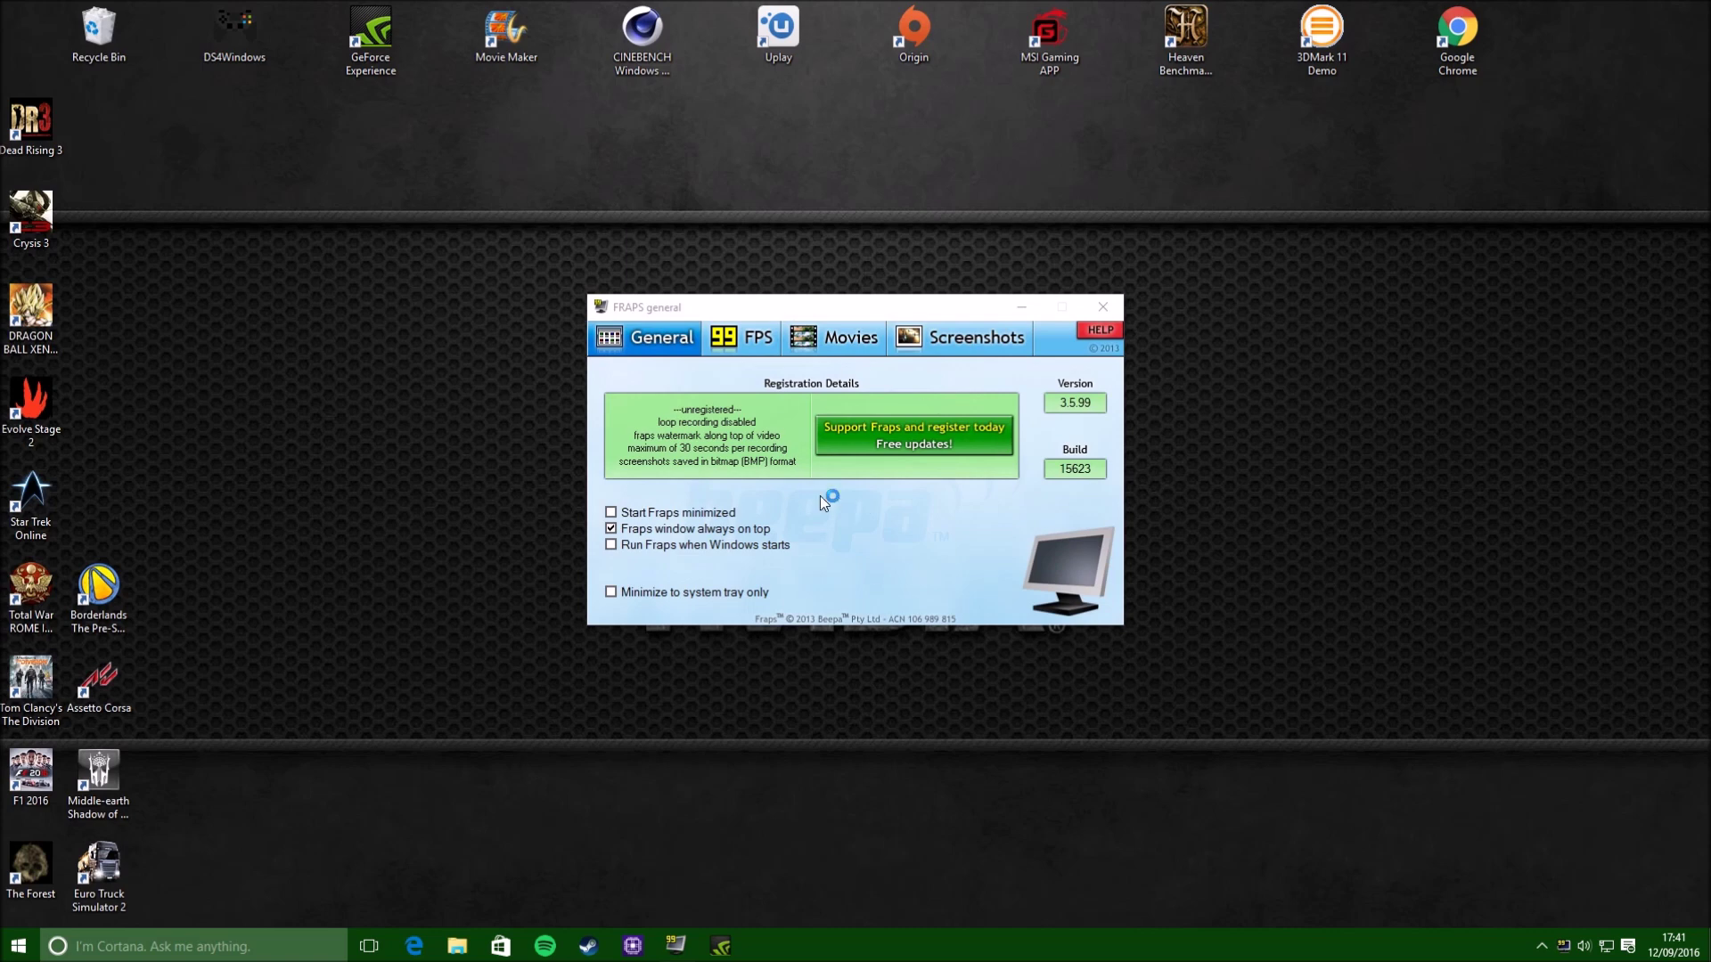
Shift the Fraps window left and browse its Movies, Screenshots and General tabs, ending on FPS
left_click_drag(842, 311, 776, 302)
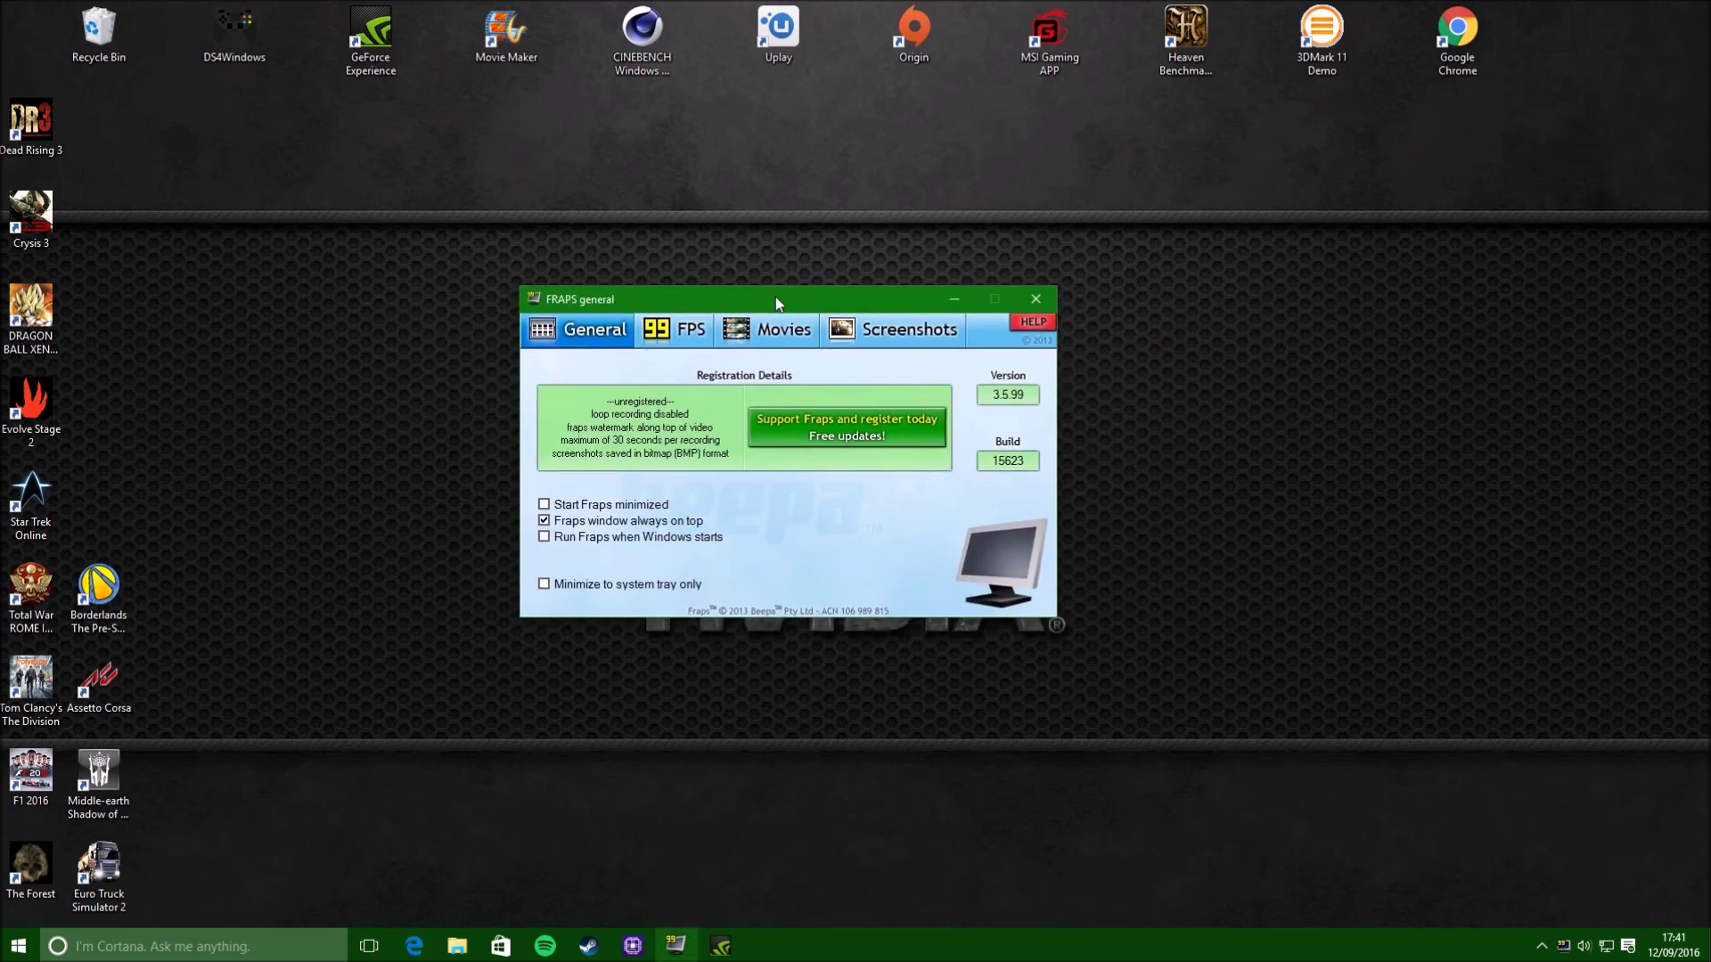
left_click_drag(777, 302, 767, 300)
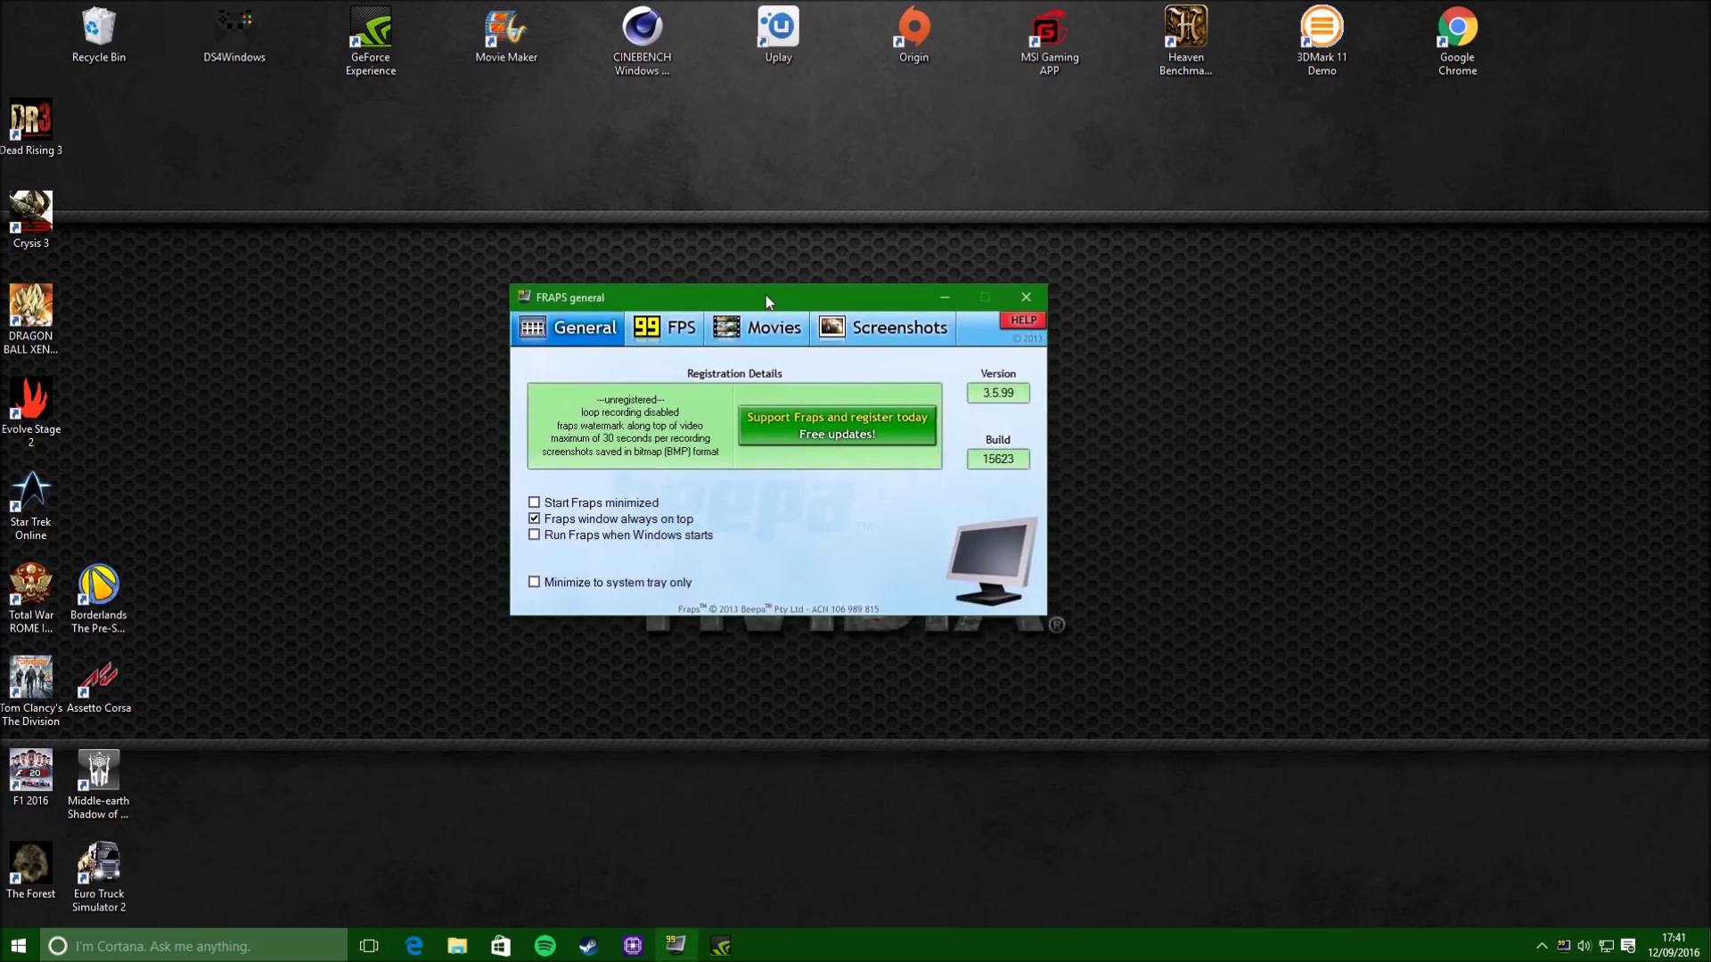
left_click(673, 332)
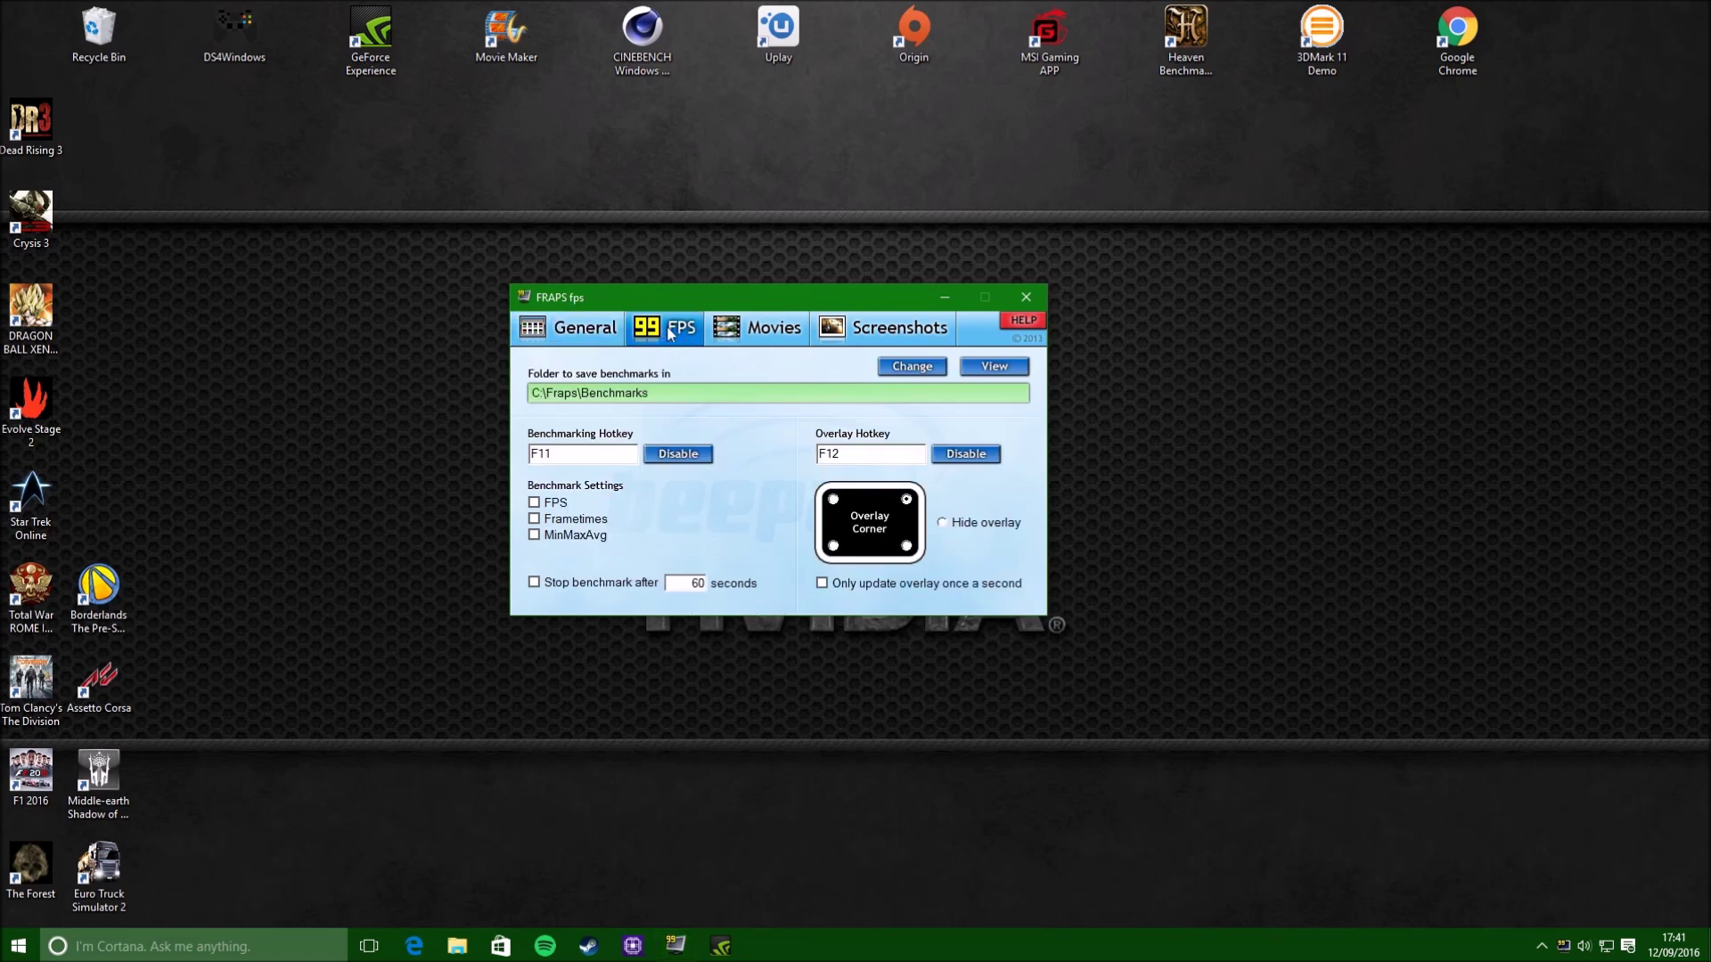
left_click(771, 334)
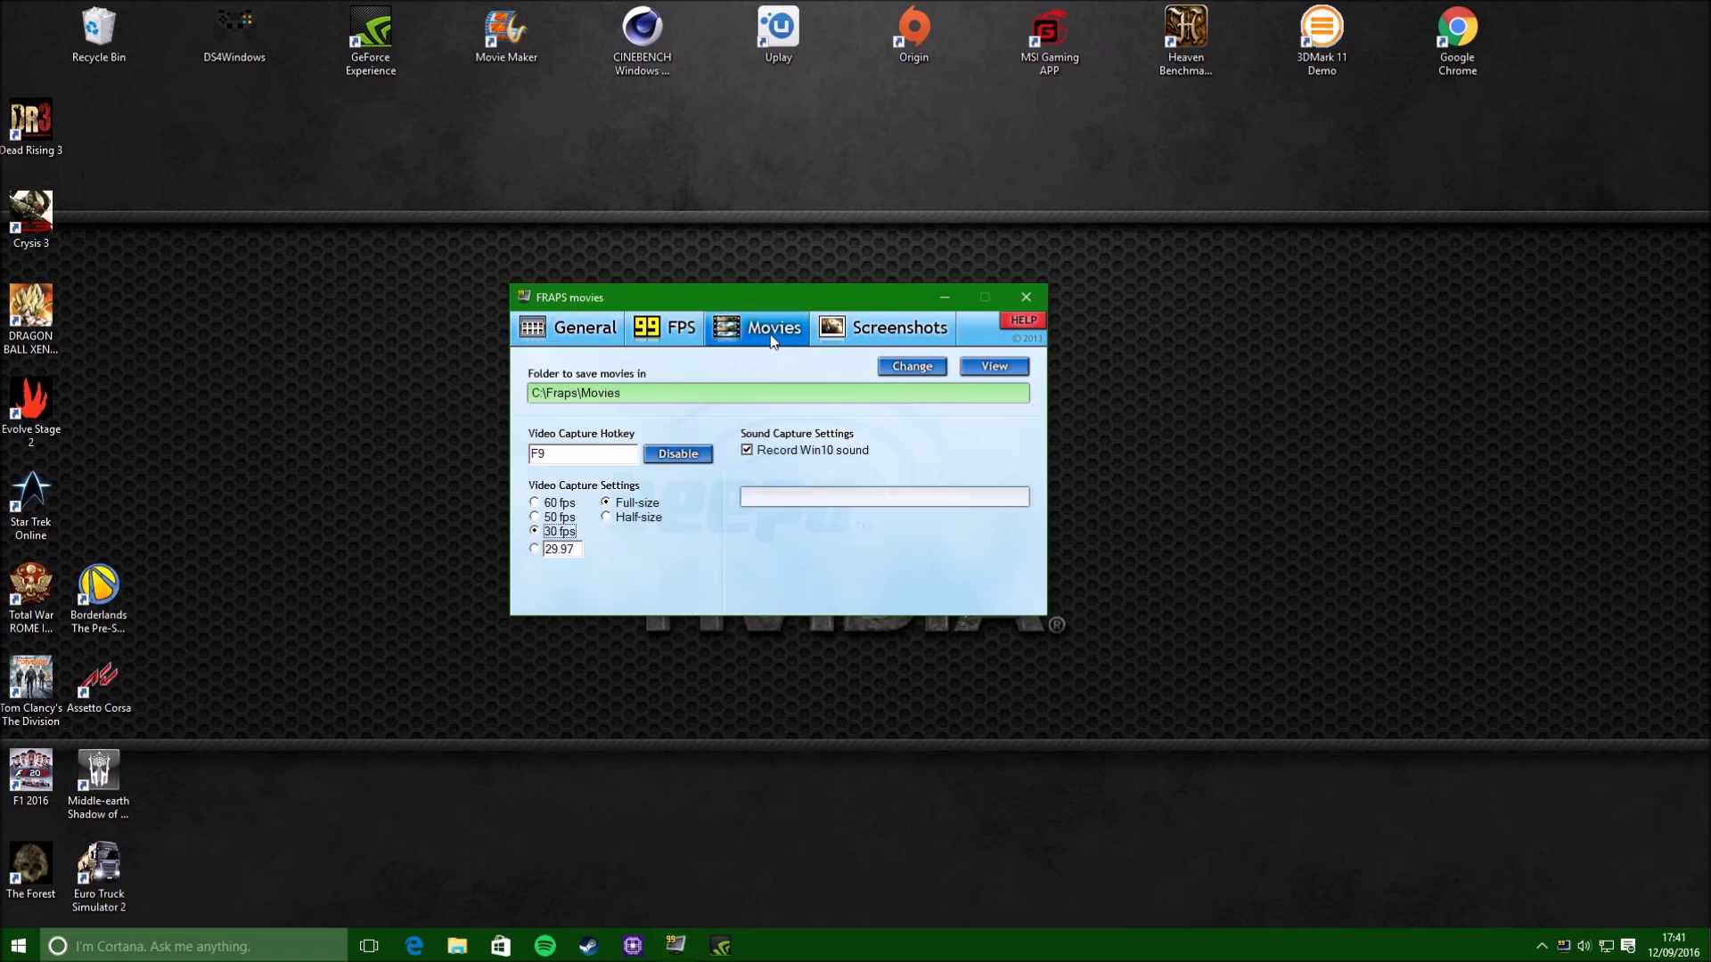
left_click(876, 344)
left_click(682, 329)
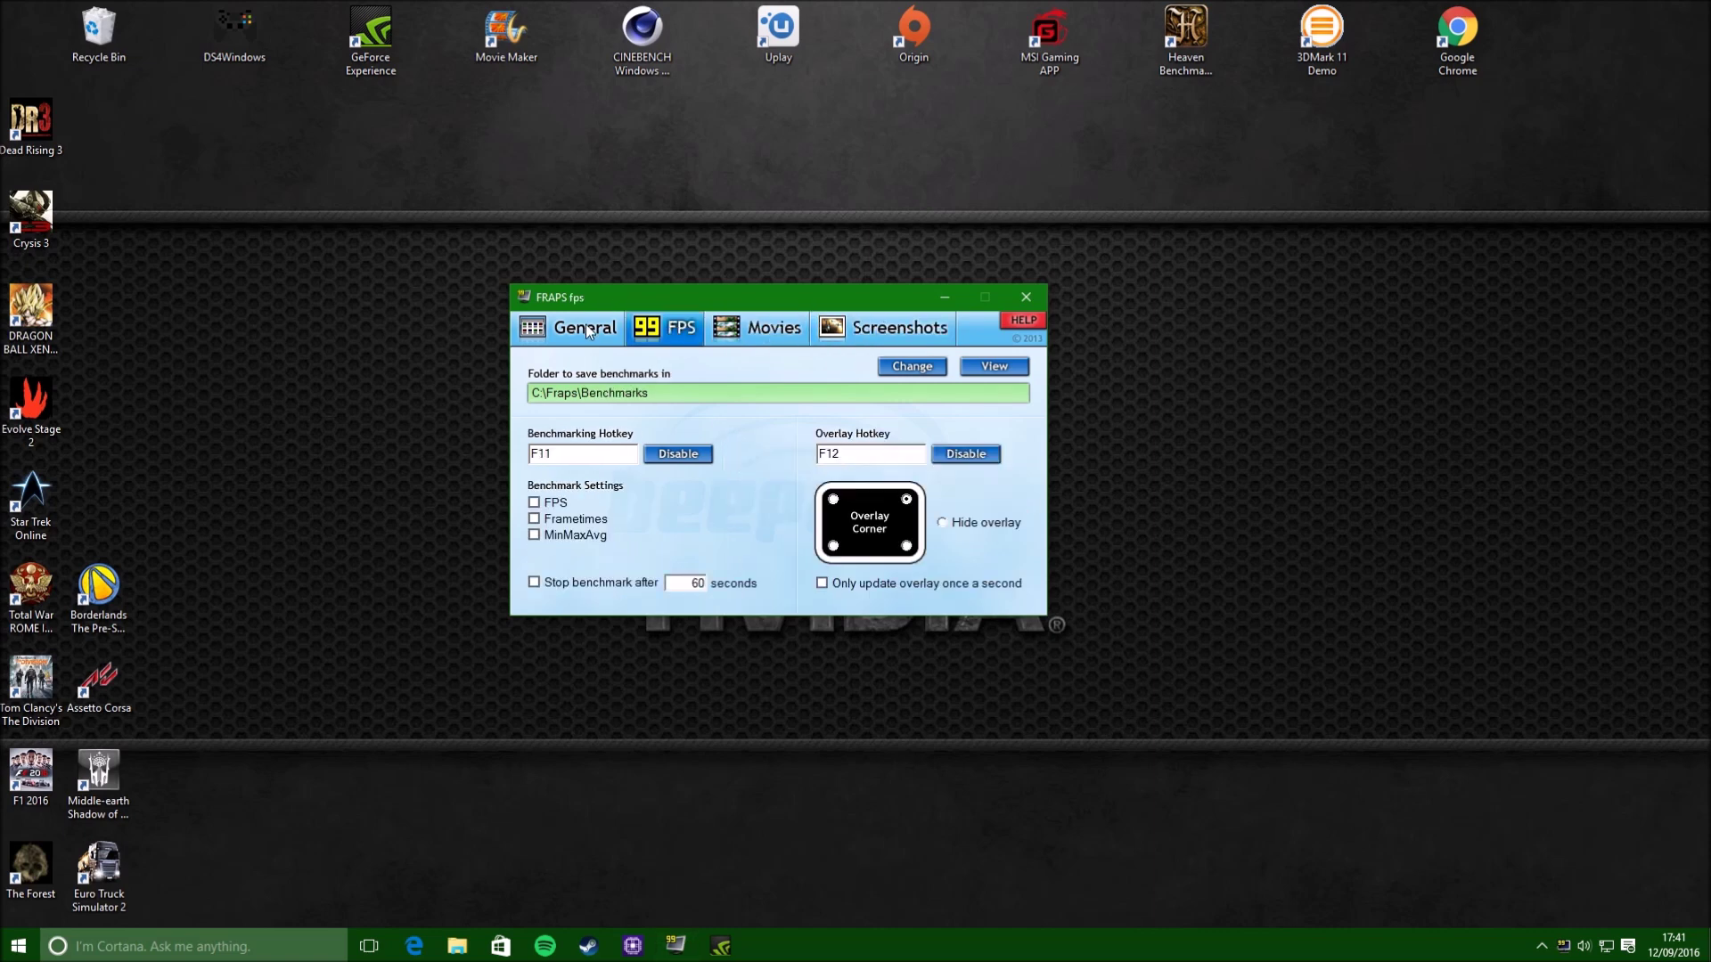
left_click(584, 328)
left_click(685, 330)
left_click(780, 327)
left_click(679, 328)
Choose the top-right Overlay Corner for the FPS display and minimize Fraps
left_click(833, 501)
left_click(908, 545)
left_click(908, 500)
left_click(947, 299)
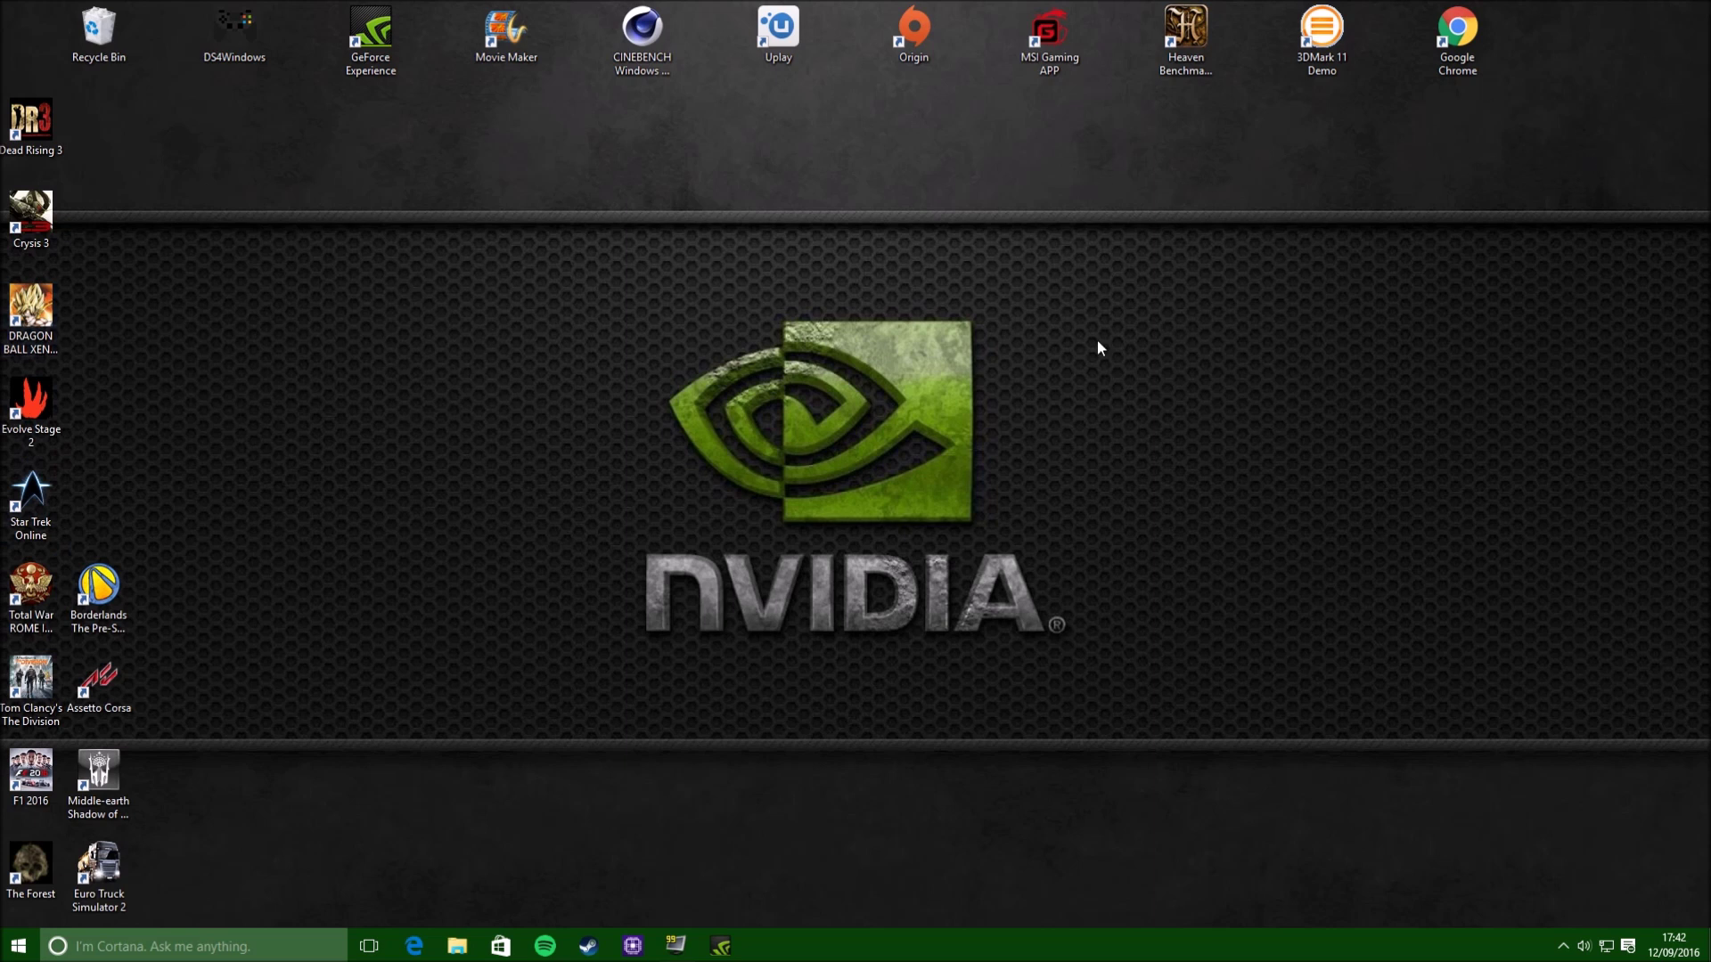
left_click_drag(498, 260, 1158, 705)
left_click_drag(1149, 700, 478, 242)
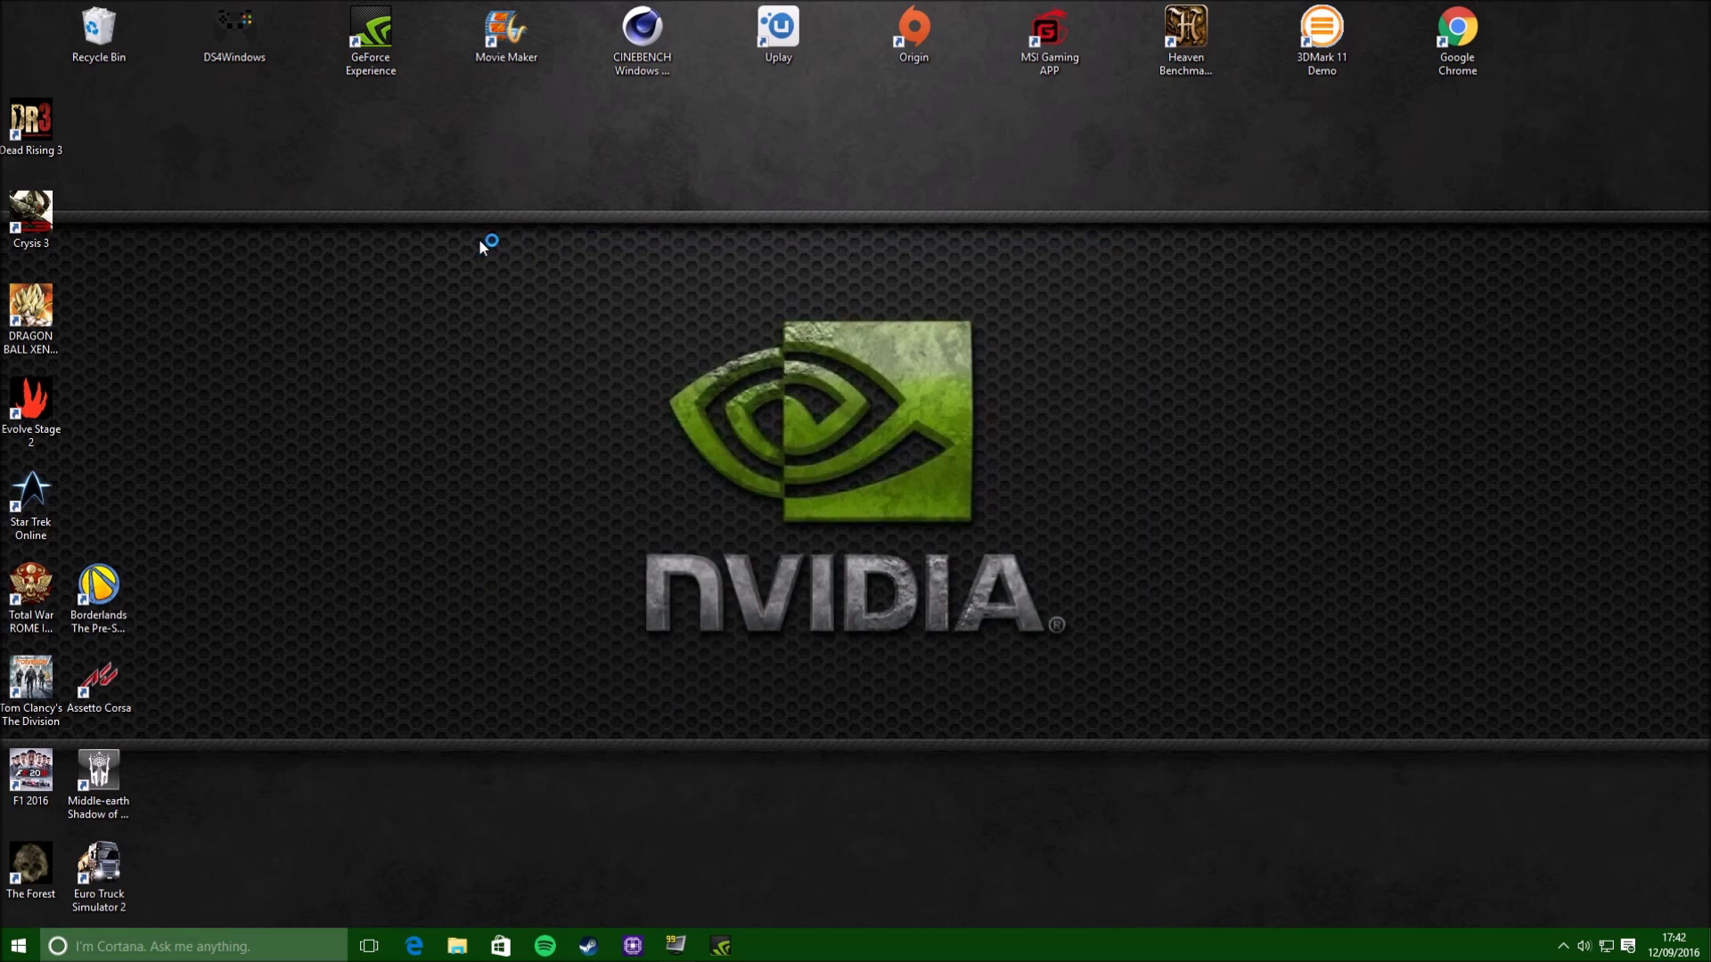